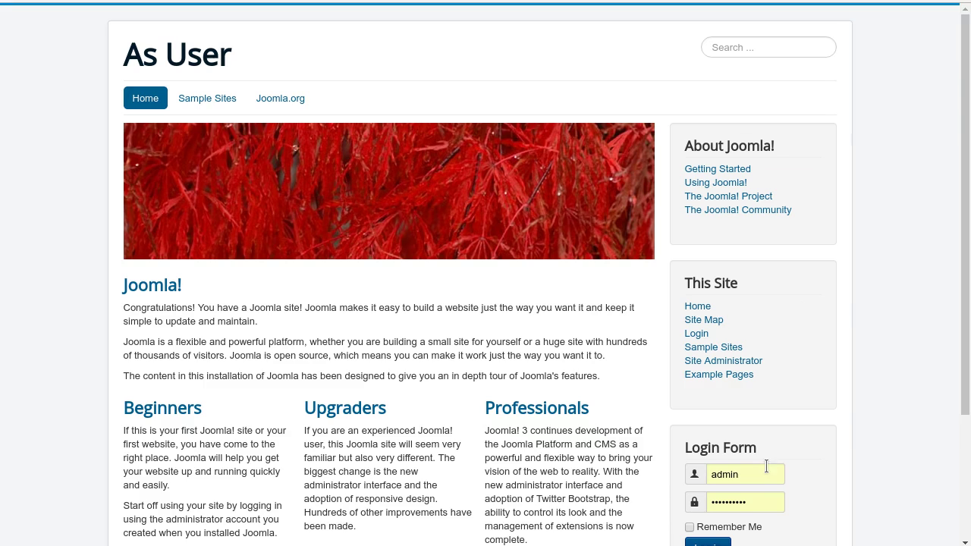
- Log in on the frontend Login Form with the regular user's username and password, declining Chromium's password prompt
{"action": "double_click", "coordinate": [765, 471]}
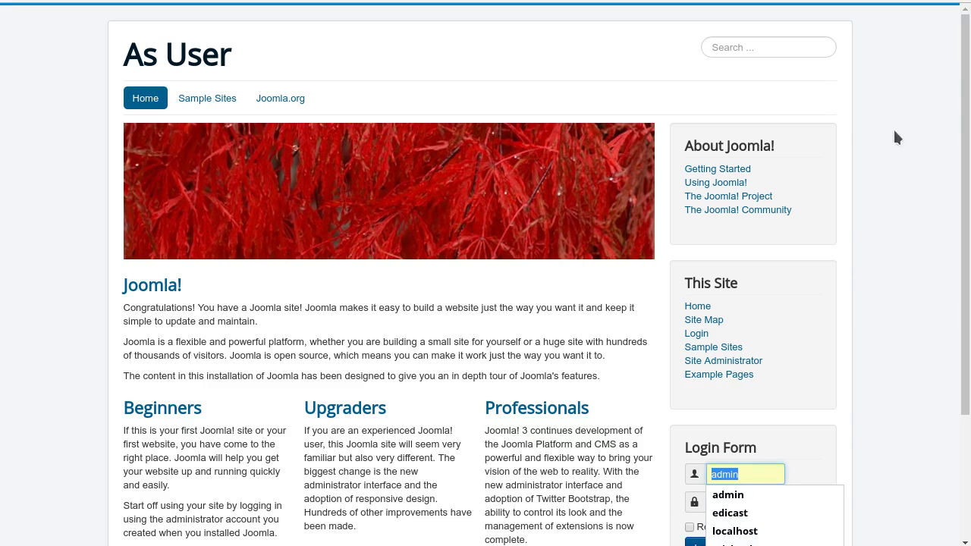
{"action": "key", "text": "Down"}
{"action": "key", "text": "Return"}
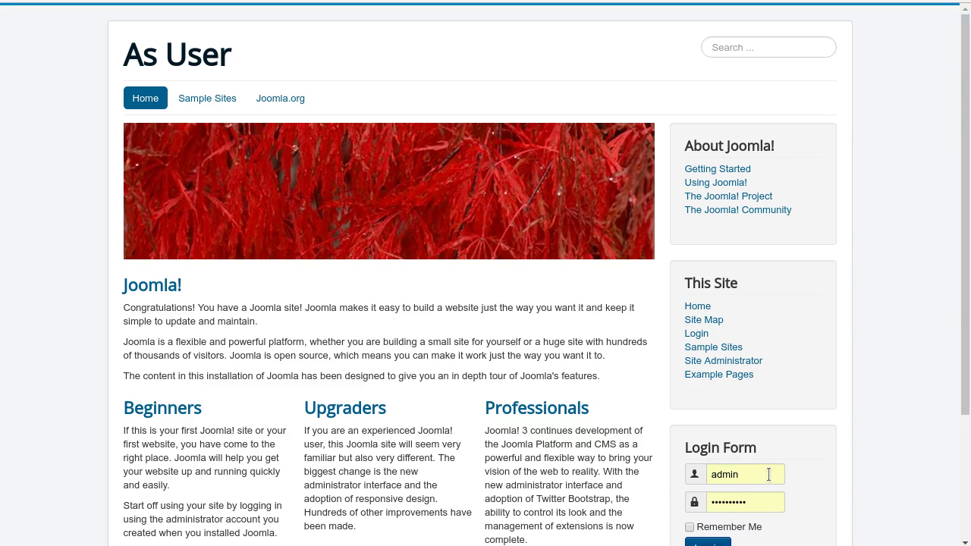
{"action": "double_click", "coordinate": [768, 474]}
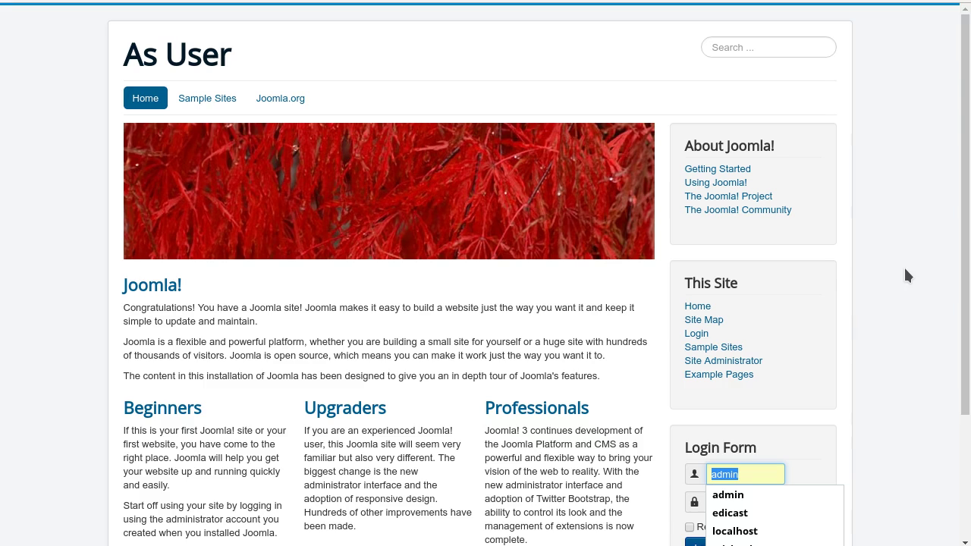
{"action": "key", "text": "Tab"}
{"action": "key", "text": "BackSpace"}
{"action": "key", "text": "BackSpace"}
{"action": "key", "text": "BackSpace"}
{"action": "key", "text": "BackSpace"}
{"action": "key", "text": "BackSpace"}
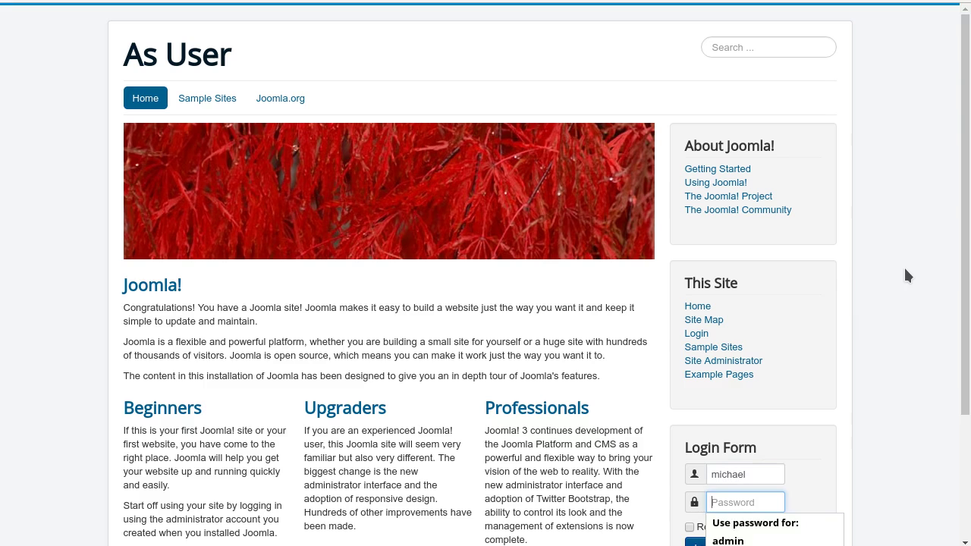
{"action": "key", "text": "Return"}
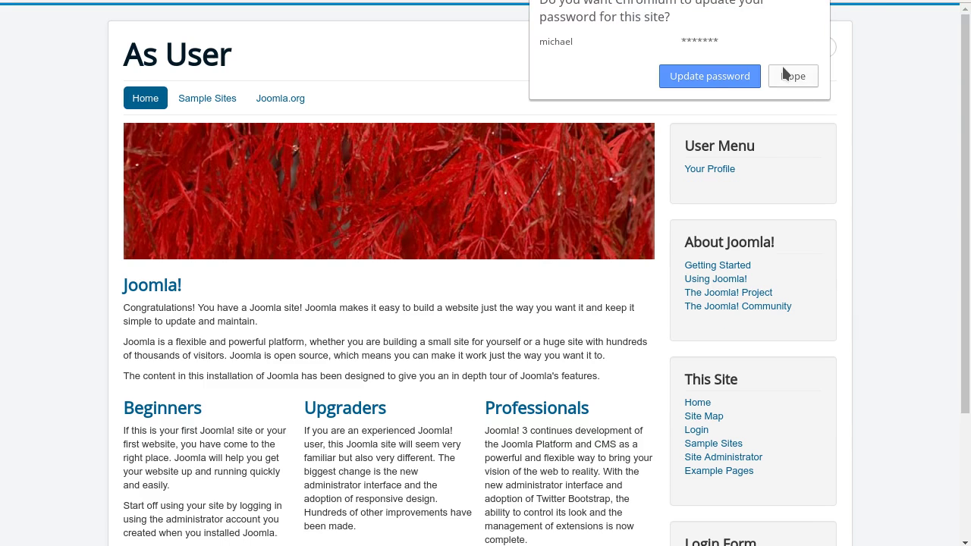
{"action": "left_click", "coordinate": [786, 77]}
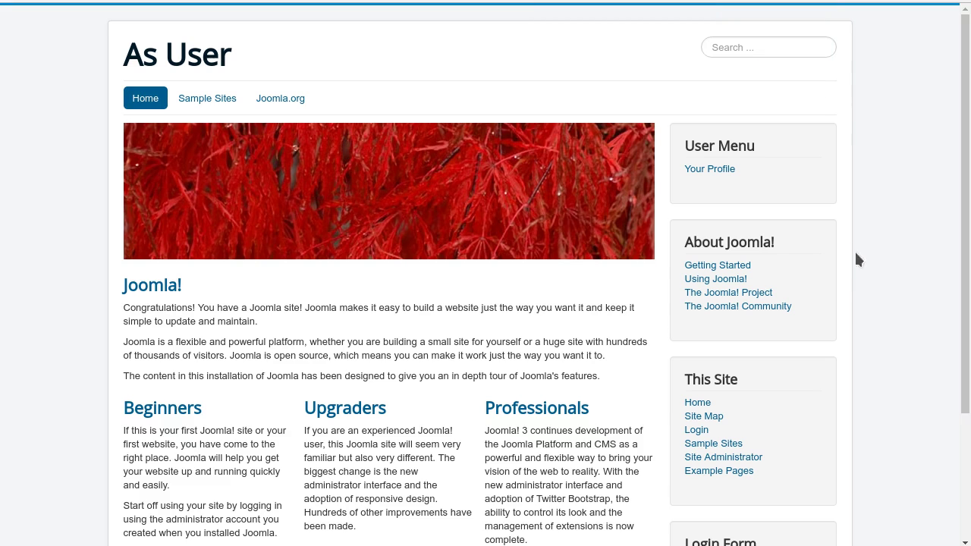
{"action": "scroll", "coordinate": [879, 339], "scroll_direction": "down", "scroll_amount": 3}
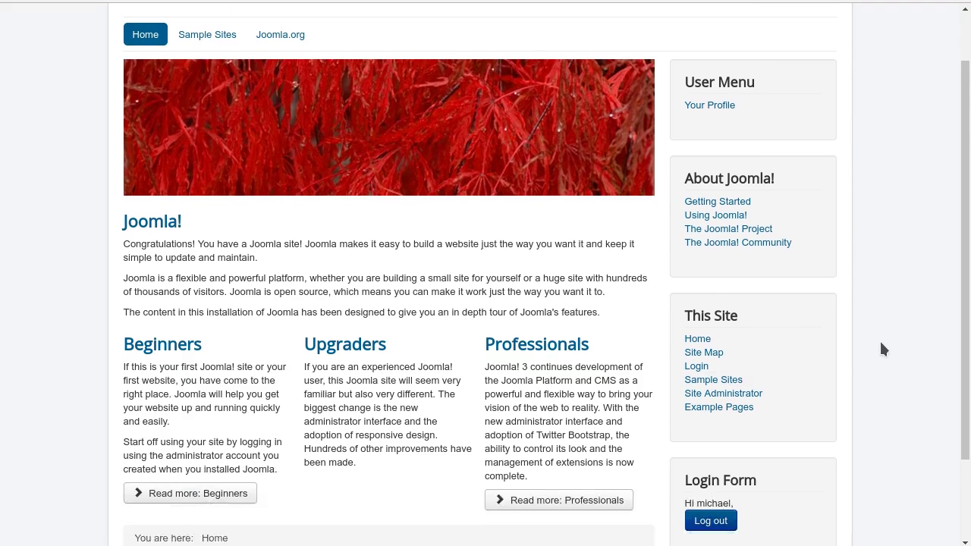
- Log the regular user out, then log in and out again as the Super User admin
{"action": "left_click", "coordinate": [713, 423]}
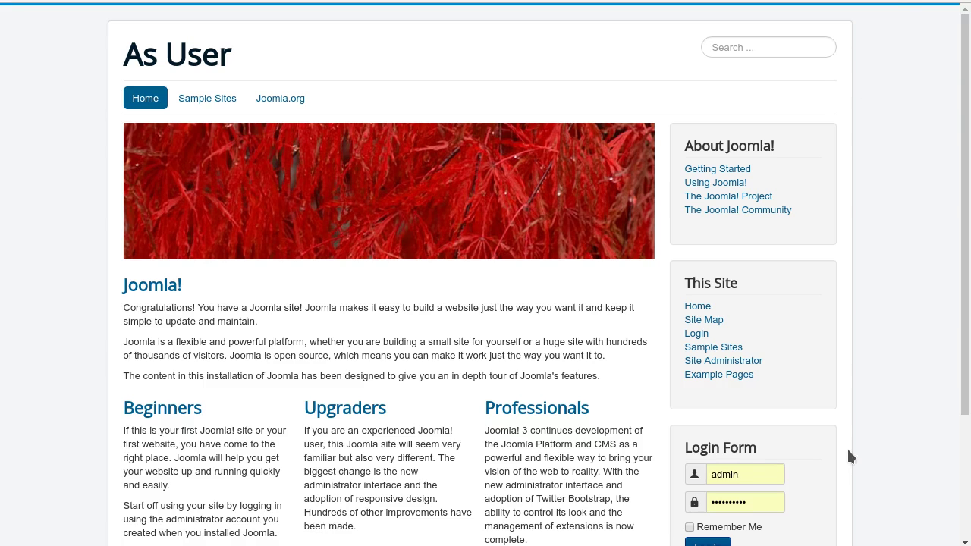
{"action": "scroll", "coordinate": [902, 359], "scroll_direction": "down", "scroll_amount": 3}
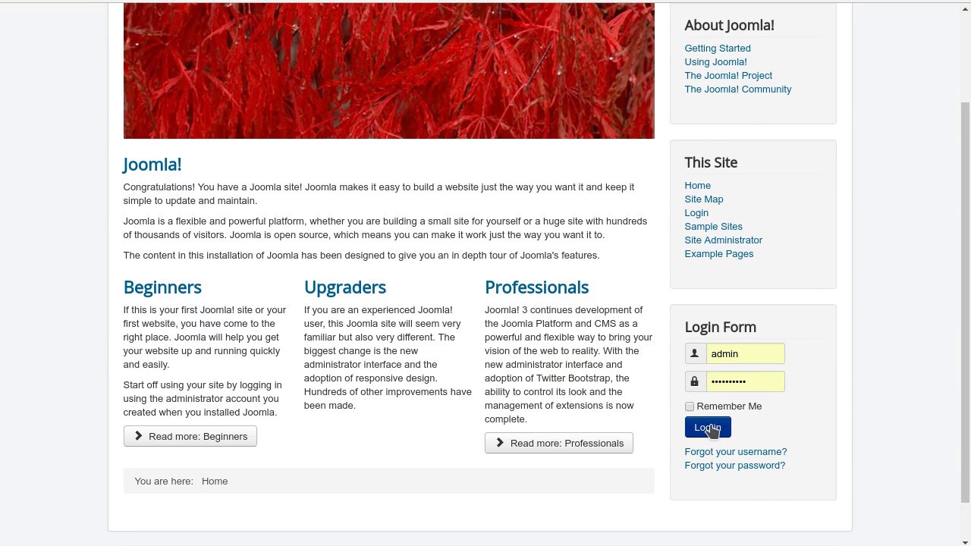
{"action": "left_click", "coordinate": [708, 429]}
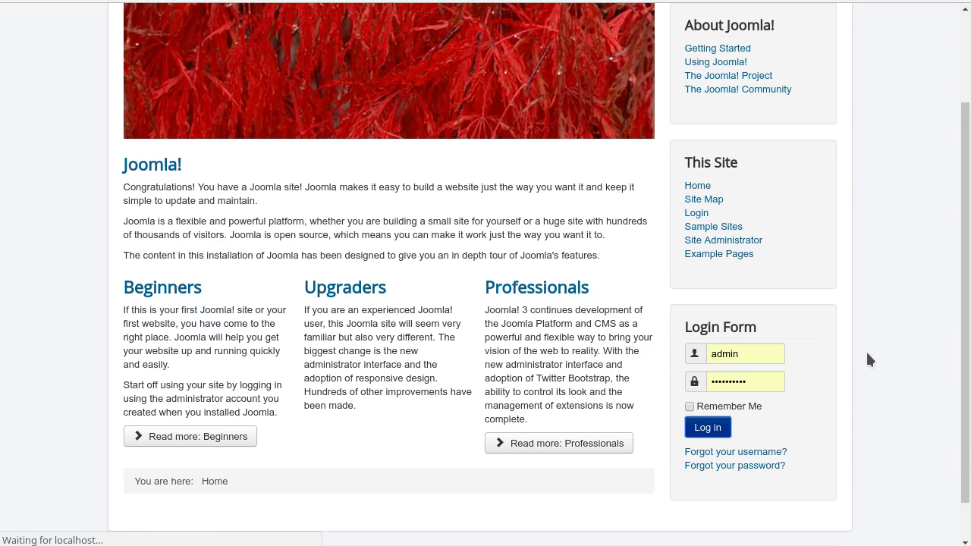
{"action": "scroll", "coordinate": [904, 235], "scroll_direction": "down", "scroll_amount": 3}
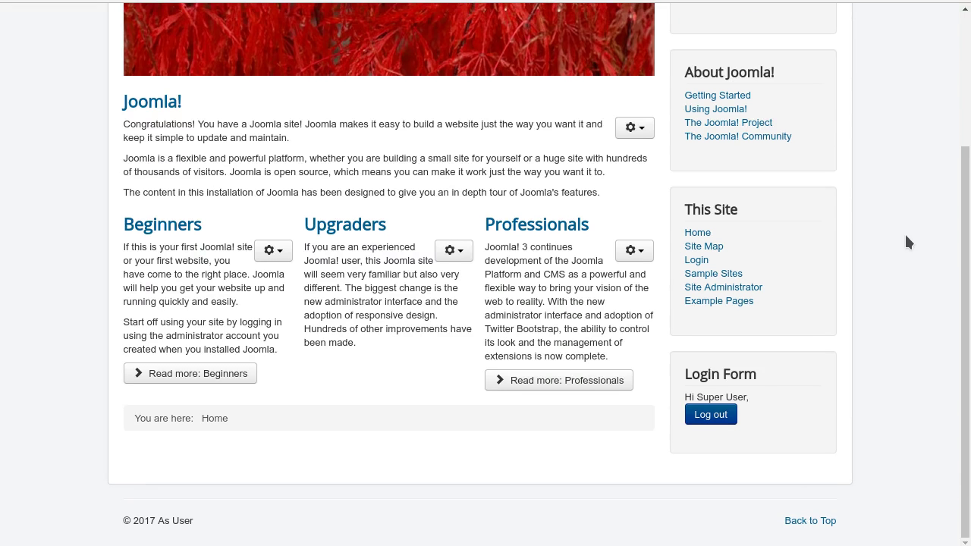
{"action": "left_click", "coordinate": [716, 415]}
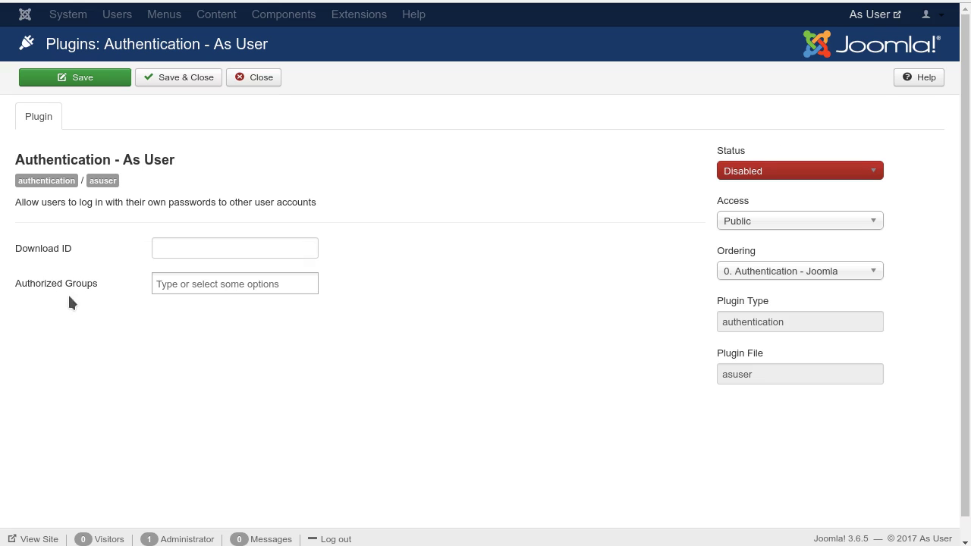
- Add Super Users to the As User plugin's Authorized Groups
{"action": "left_click", "coordinate": [183, 286]}
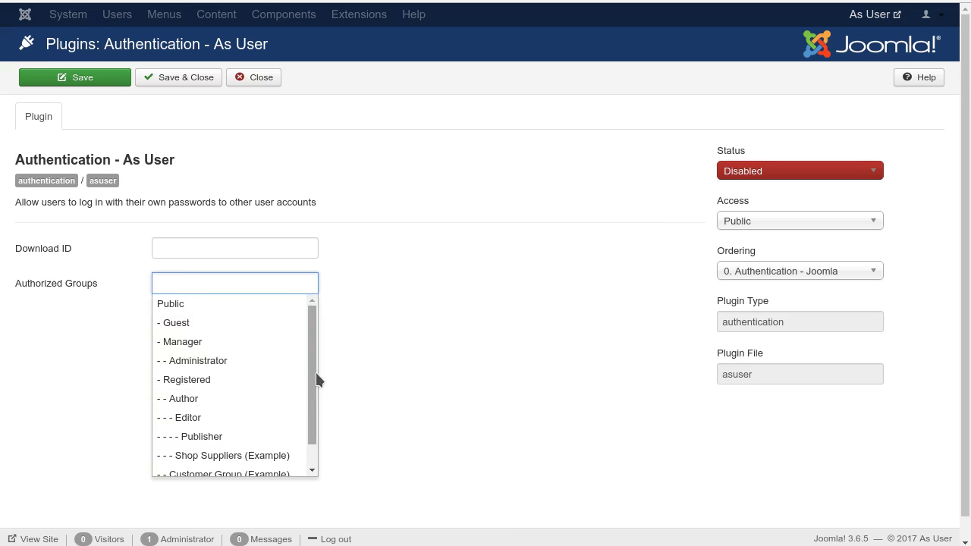
{"action": "scroll", "coordinate": [310, 376], "scroll_direction": "down", "scroll_amount": 1}
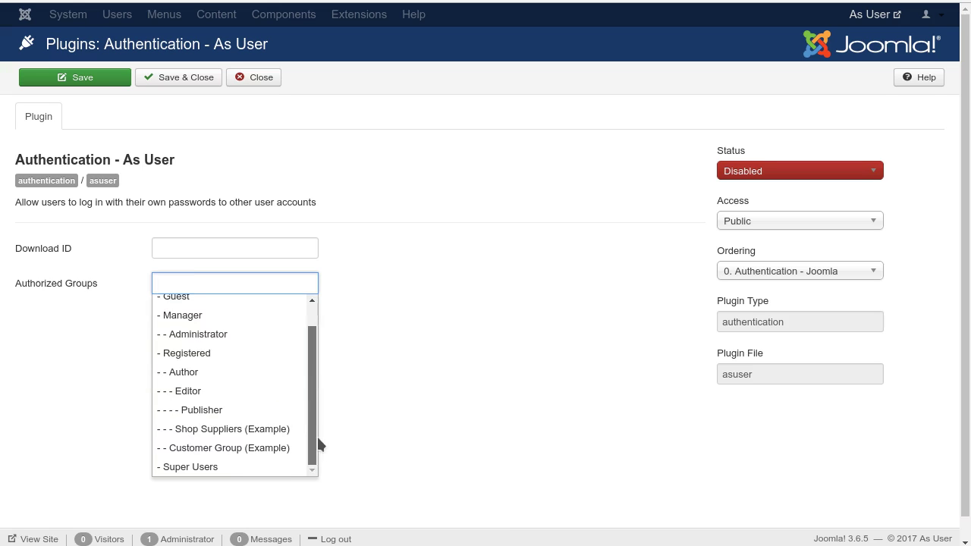
{"action": "left_click", "coordinate": [225, 468]}
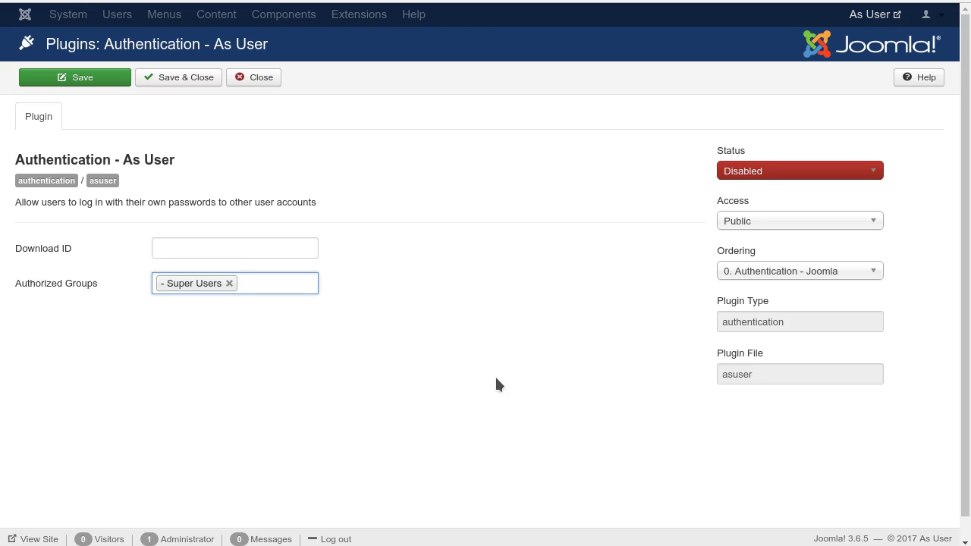
- Set the plugin Status to Enabled and Save & Close
{"action": "left_click", "coordinate": [750, 171]}
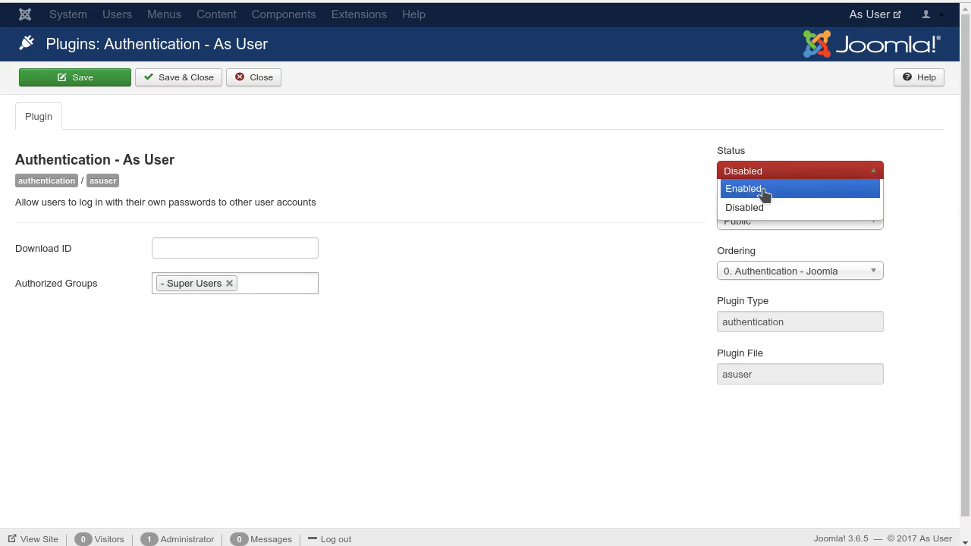
{"action": "left_click", "coordinate": [762, 188]}
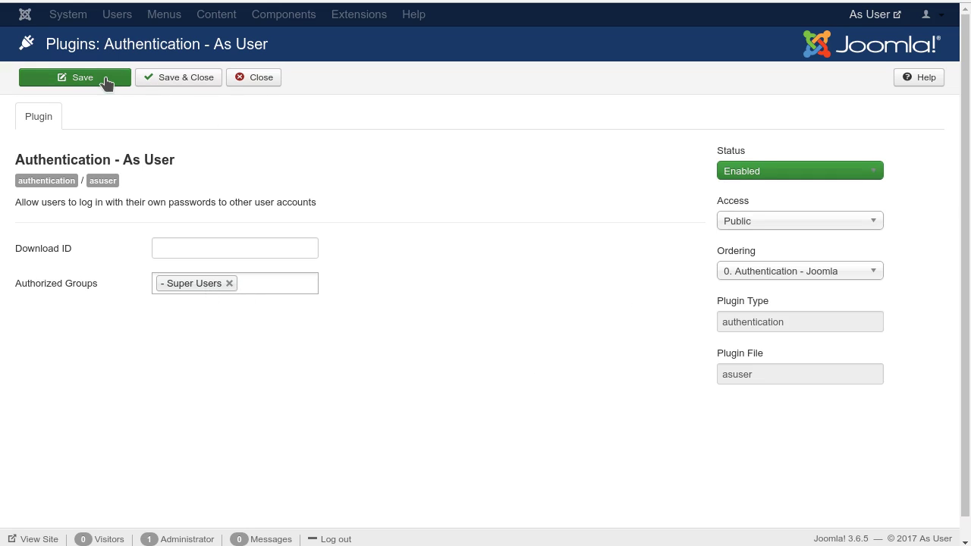
{"action": "left_click", "coordinate": [193, 78]}
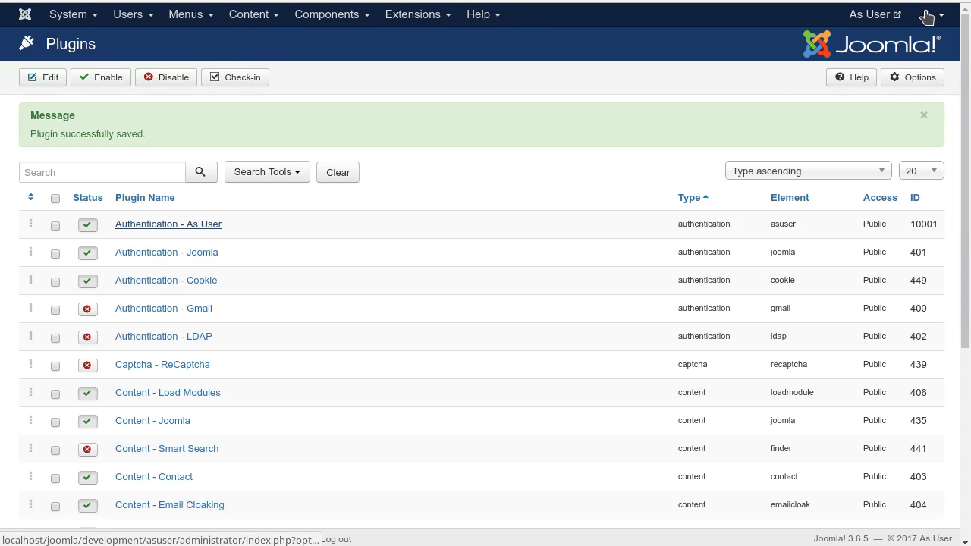
- Reopen the Authentication - As User plugin, then return to the frontend Login Form
{"action": "left_click", "coordinate": [199, 225]}
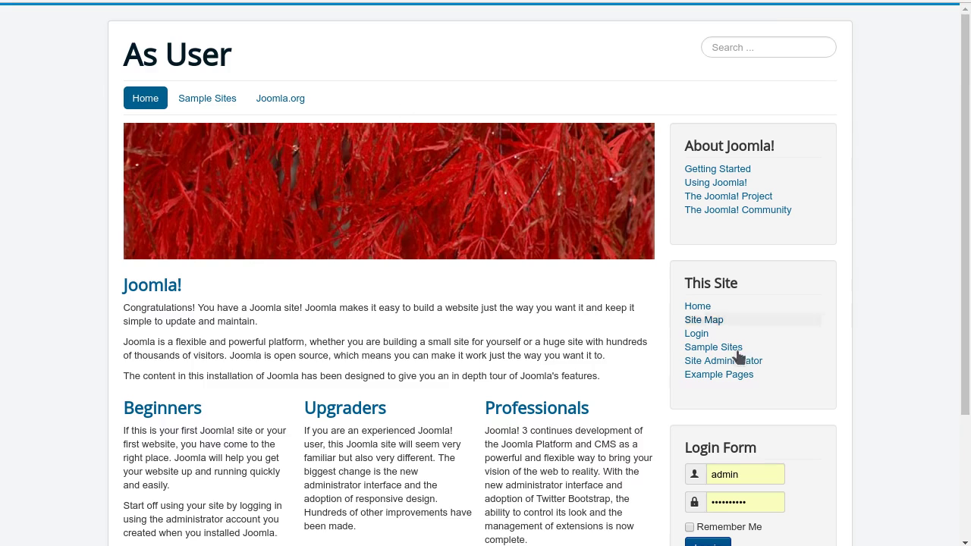
{"action": "scroll", "coordinate": [933, 352], "scroll_direction": "down", "scroll_amount": 3}
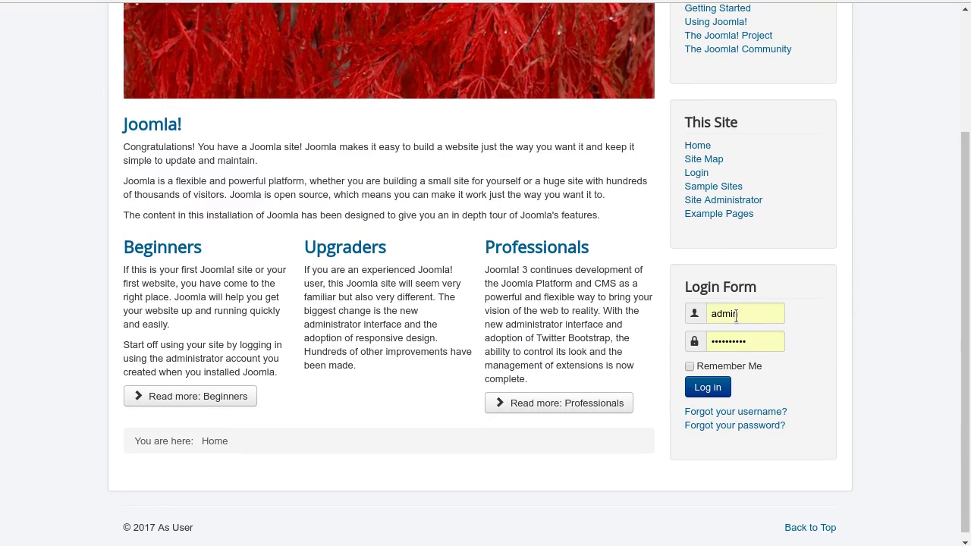
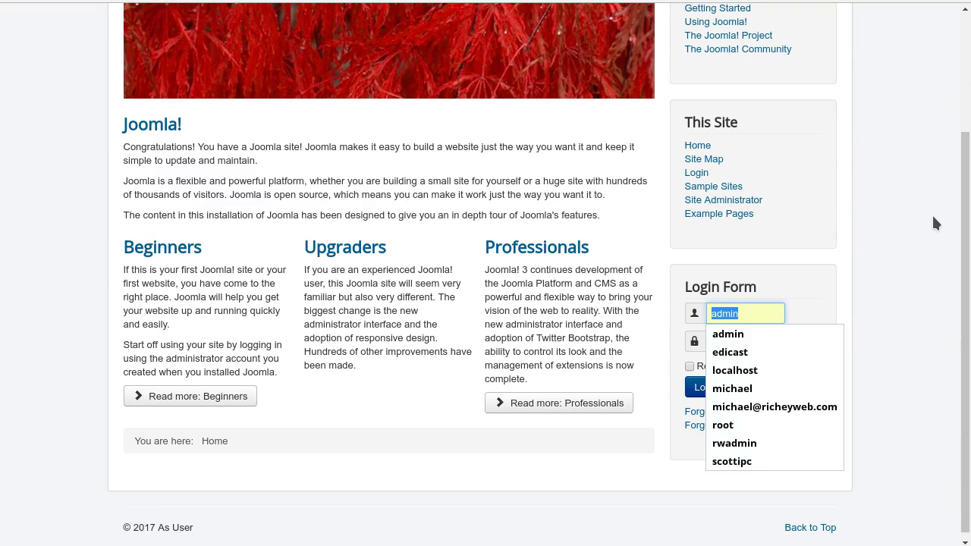
- Log in on the front-end Login Form with the other user's username and the autofilled password
{"action": "type", "text": "michael"}
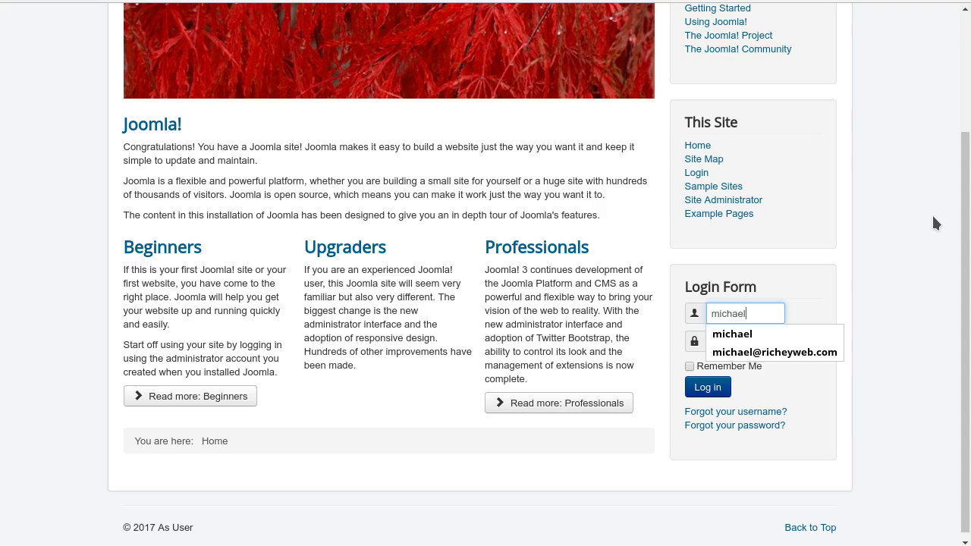
{"action": "left_click", "coordinate": [711, 388]}
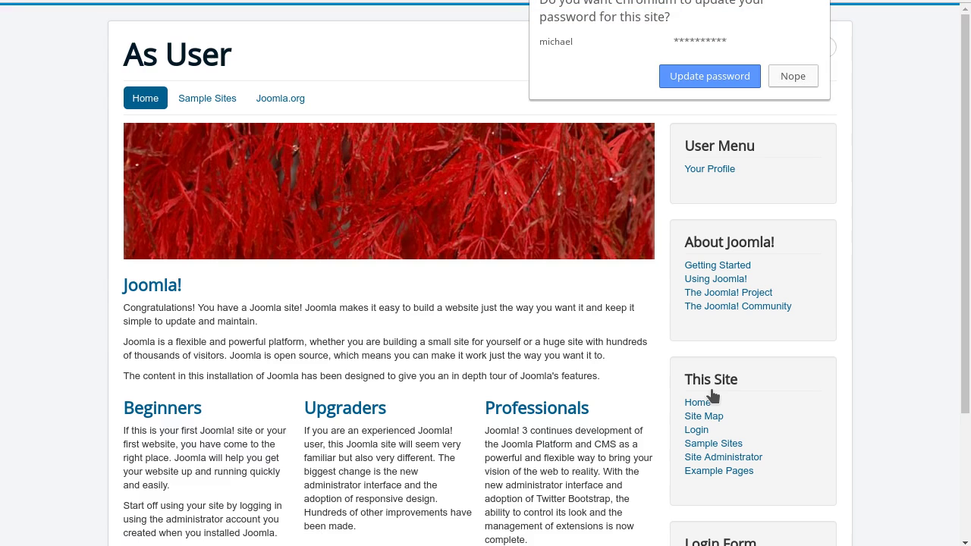
- Decline Chromium's password update prompt, then log the other user out from the Login Form
{"action": "scroll", "coordinate": [752, 338], "scroll_direction": "down", "scroll_amount": 3}
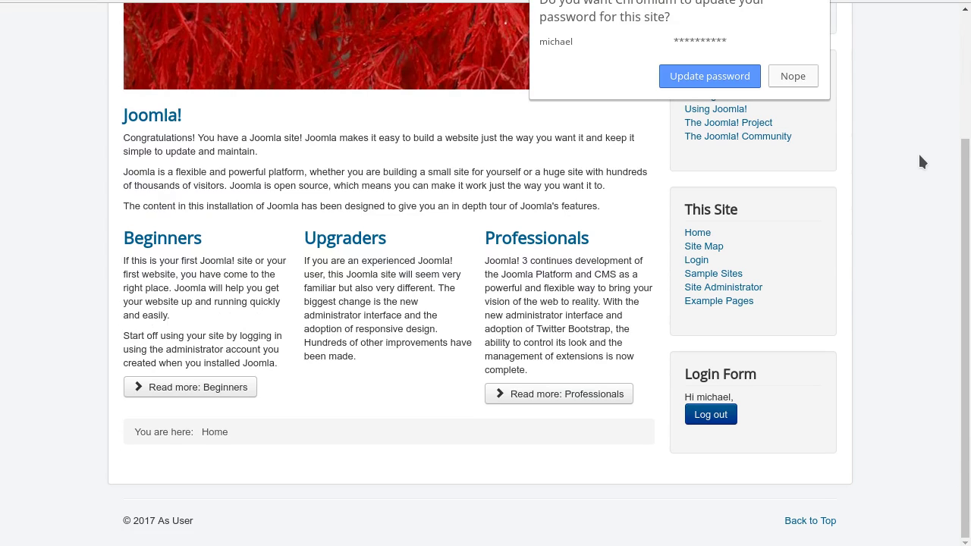
{"action": "left_click", "coordinate": [868, 232]}
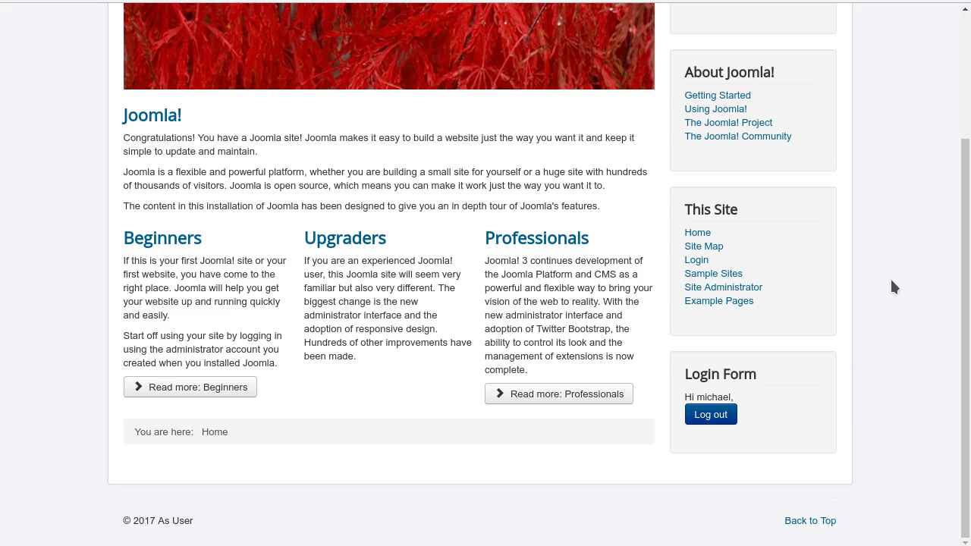
{"action": "left_click", "coordinate": [699, 417]}
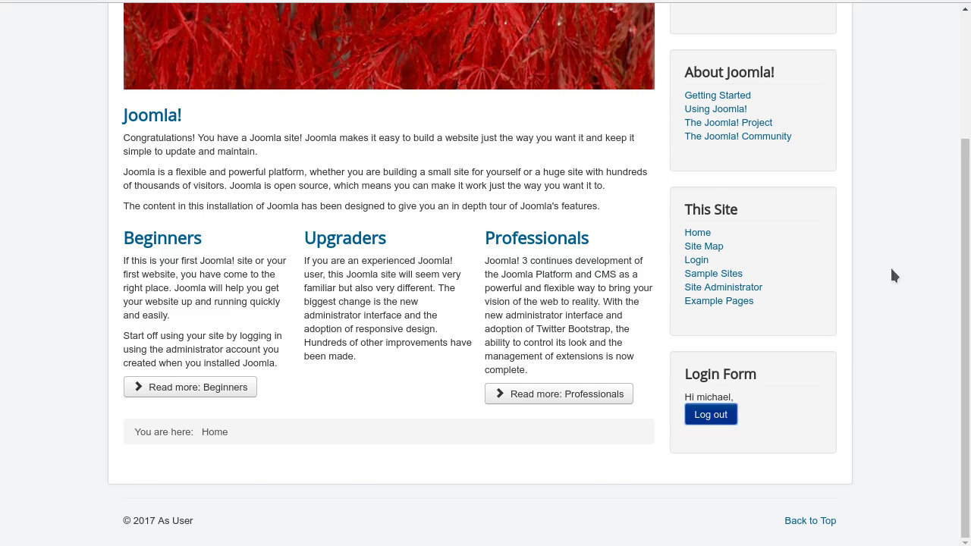
- Scroll the front-end page to confirm the Login Form shows username and password fields again
{"action": "scroll", "coordinate": [886, 221], "scroll_direction": "down", "scroll_amount": 3}
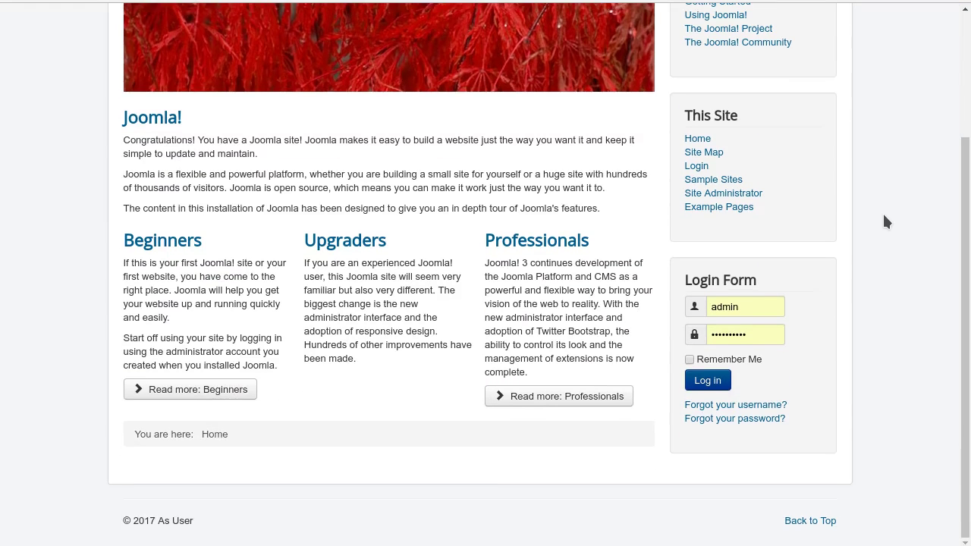
{"action": "scroll", "coordinate": [886, 221], "scroll_direction": "up", "scroll_amount": 3}
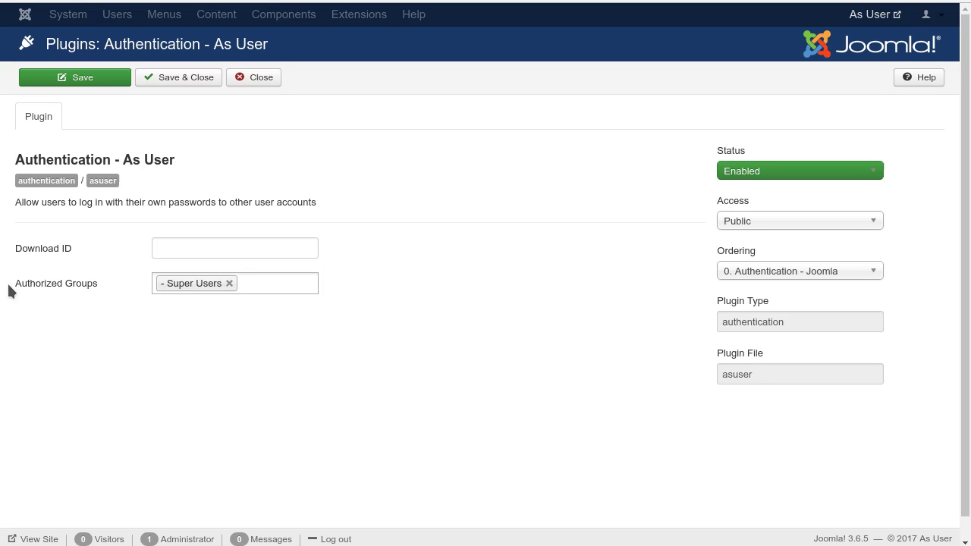
{"action": "left_click_drag", "start_coordinate": [105, 283], "coordinate": [94, 283]}
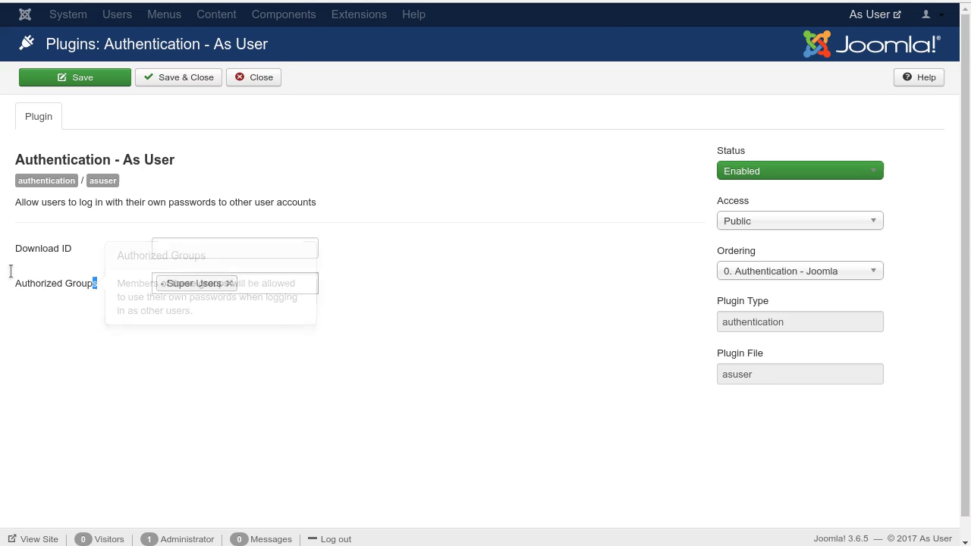
{"action": "left_click", "coordinate": [164, 370]}
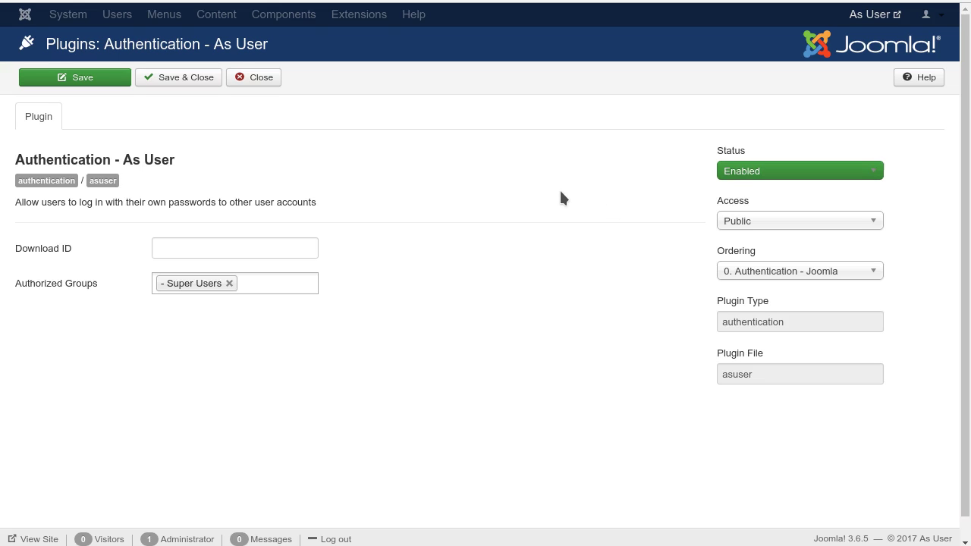
{"action": "left_click", "coordinate": [247, 83]}
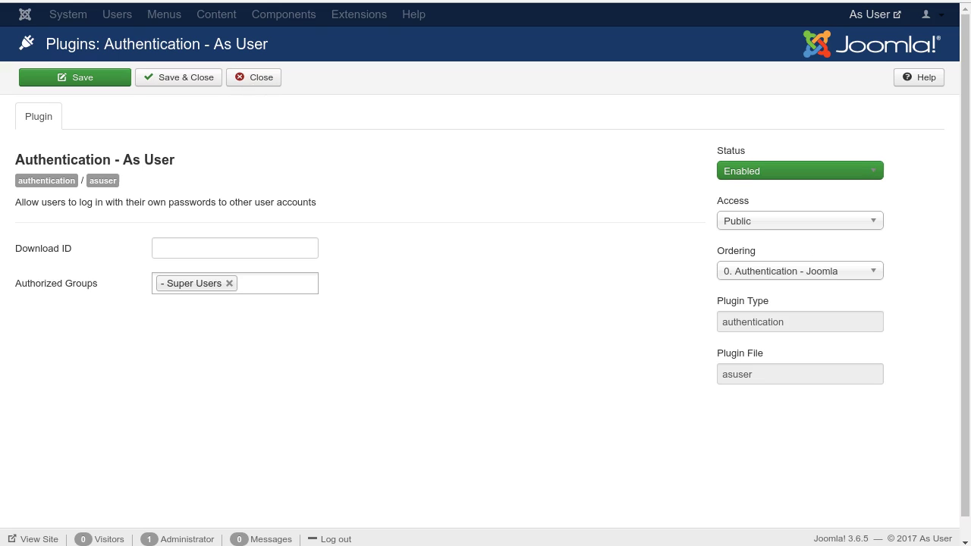